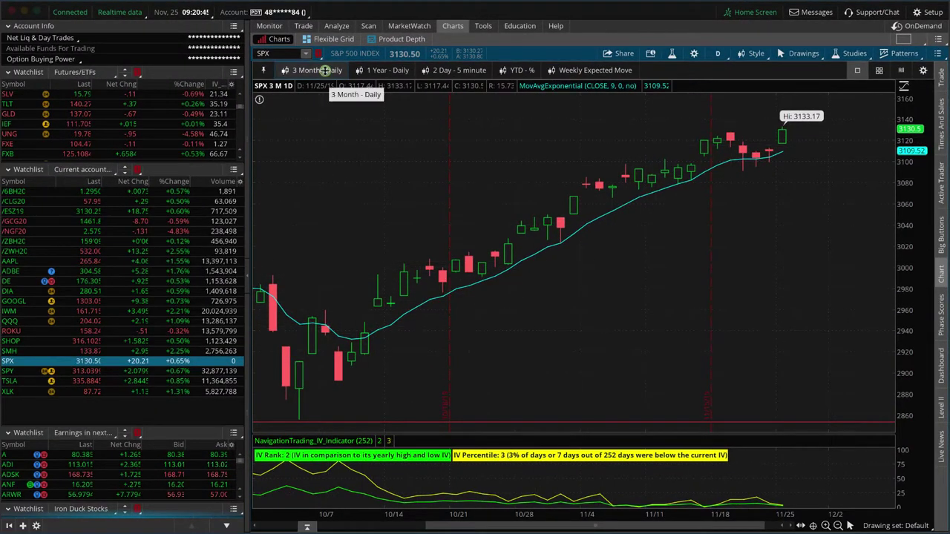
Cycle the SPX chart through 1 Year - Daily, 2 Day - 5 minute (zoomed Friday–Monday), YTD - % and Weekly Expected Move.
{"action": "left_click", "coordinate": [383, 70]}
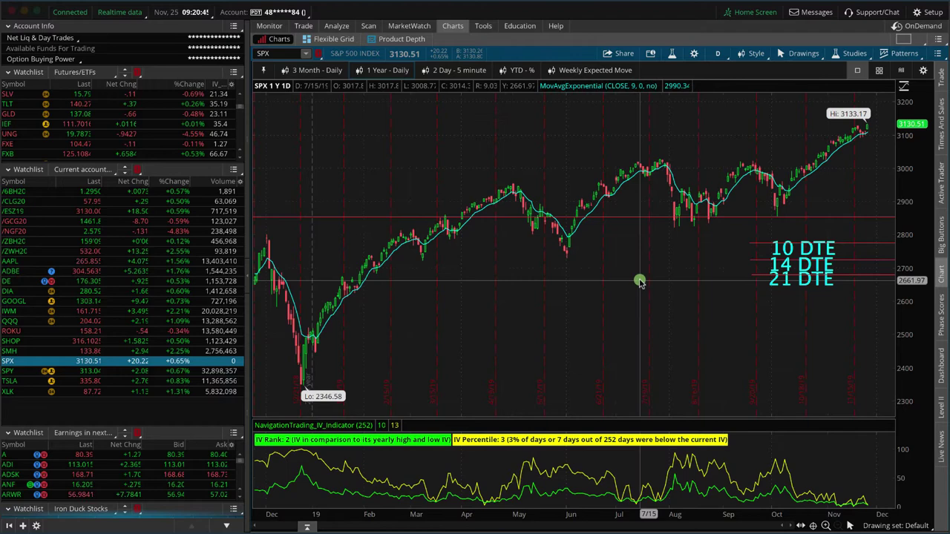
{"action": "left_click", "coordinate": [460, 70]}
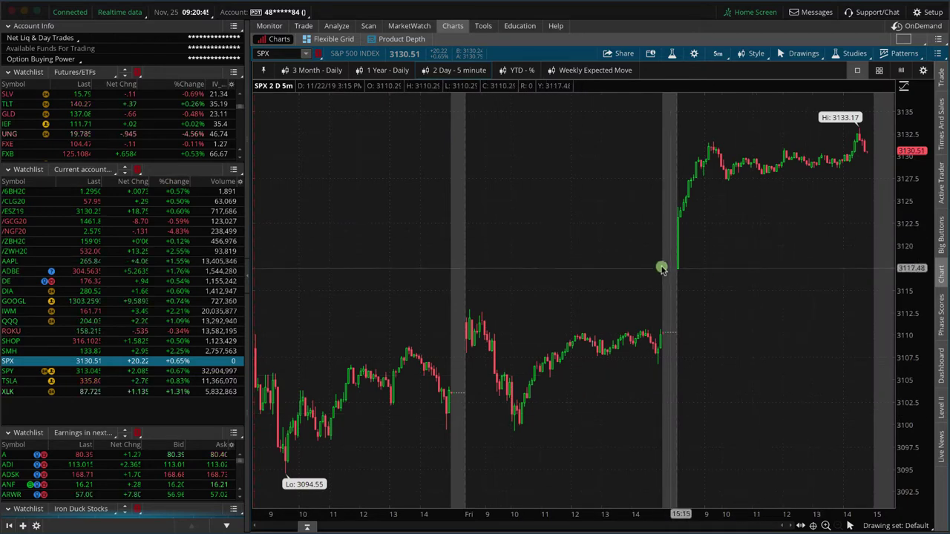
{"action": "left_click_drag", "start_coordinate": [679, 275], "coordinate": [883, 275]}
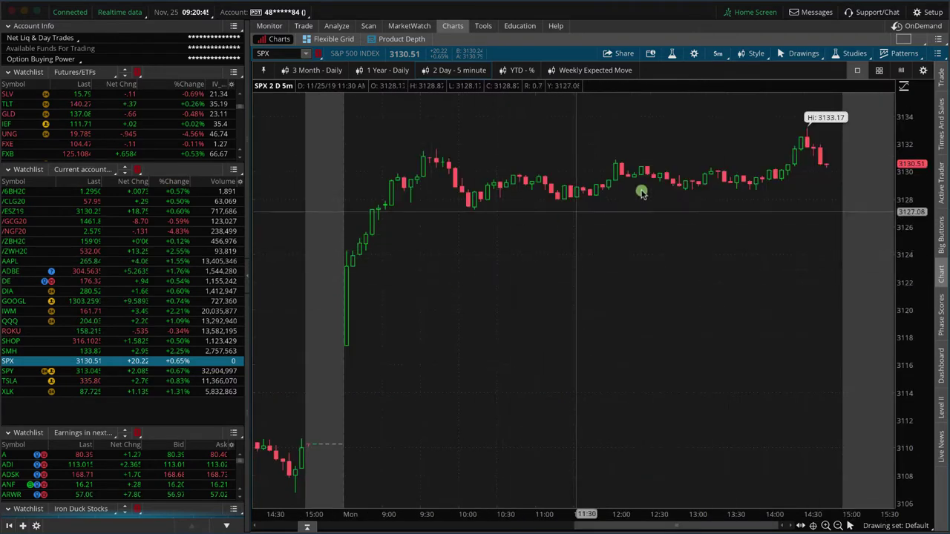
{"action": "left_click", "coordinate": [516, 70]}
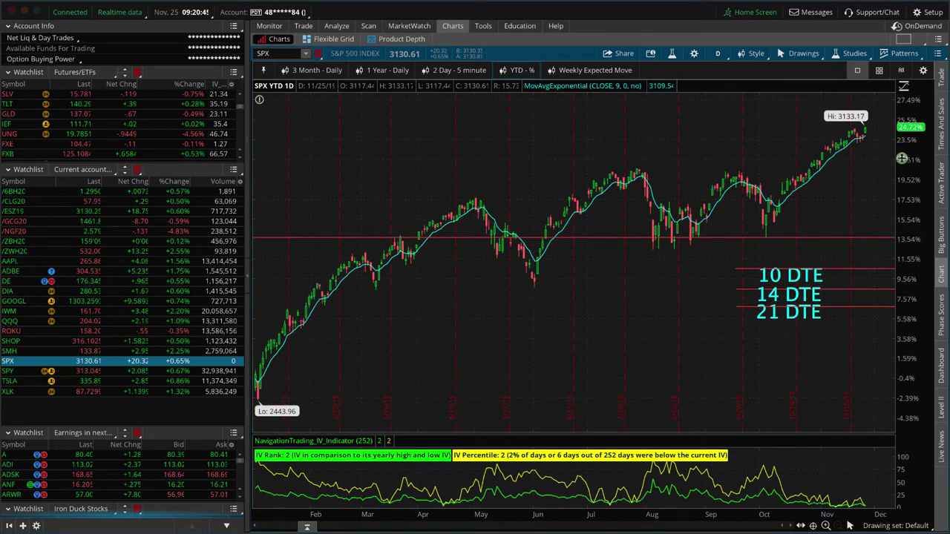
{"action": "left_click", "coordinate": [586, 70]}
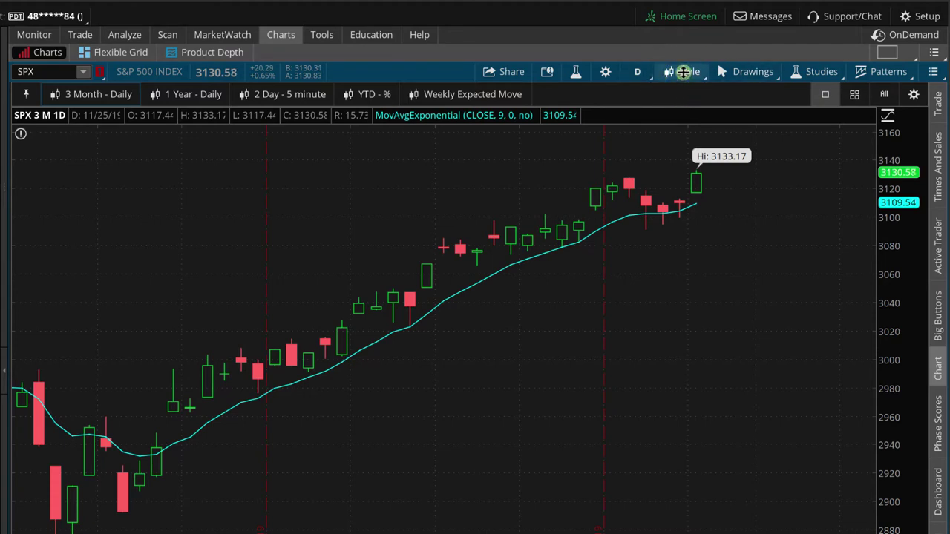
{"action": "left_click", "coordinate": [683, 73]}
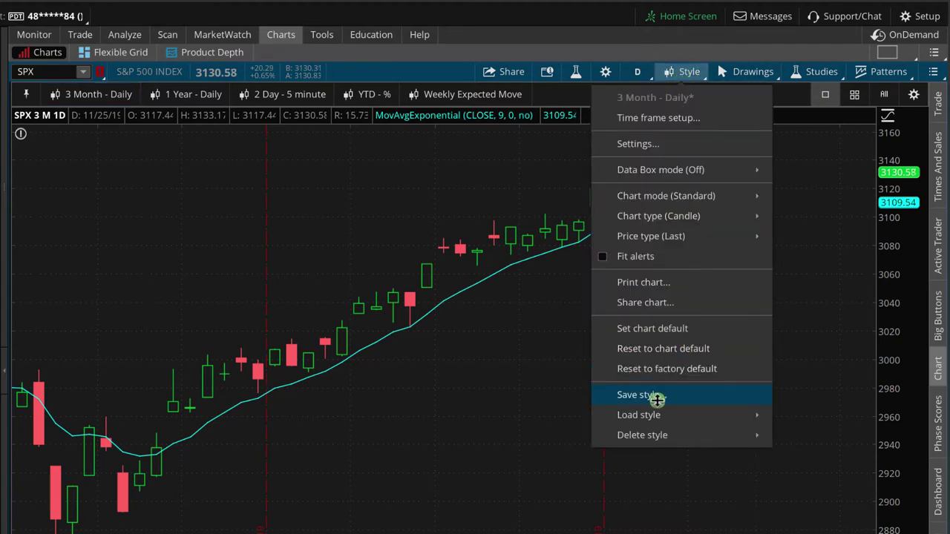
{"action": "left_click", "coordinate": [638, 395]}
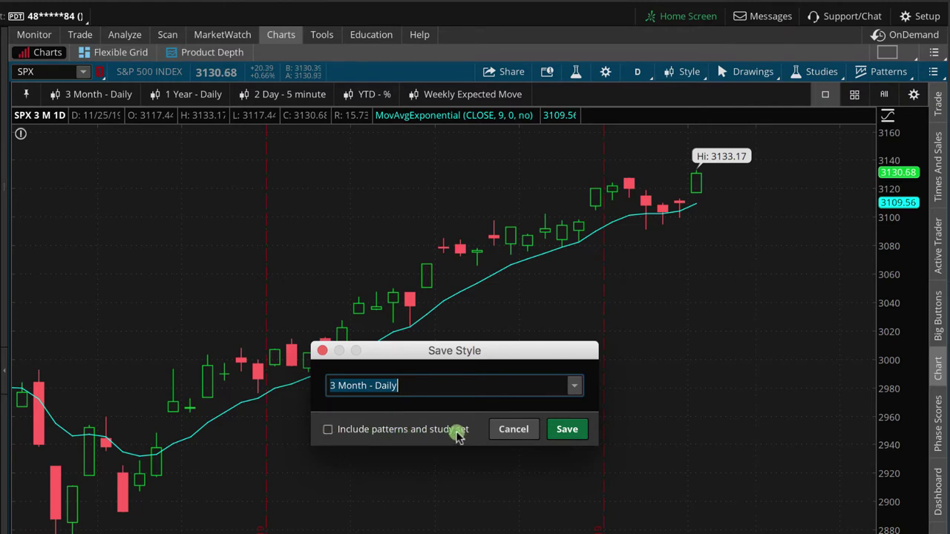
{"action": "left_click", "coordinate": [513, 430]}
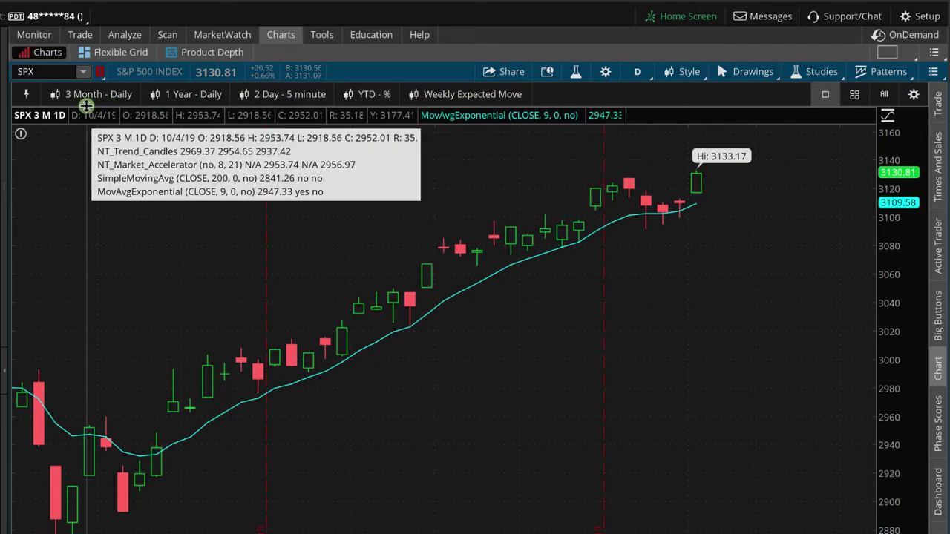
{"action": "left_click", "coordinate": [608, 71]}
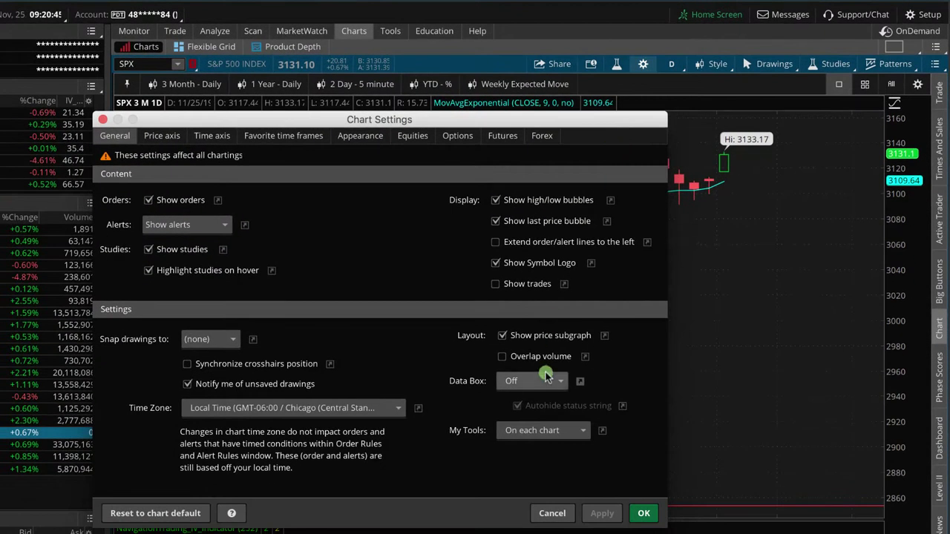
{"action": "left_click", "coordinate": [580, 437]}
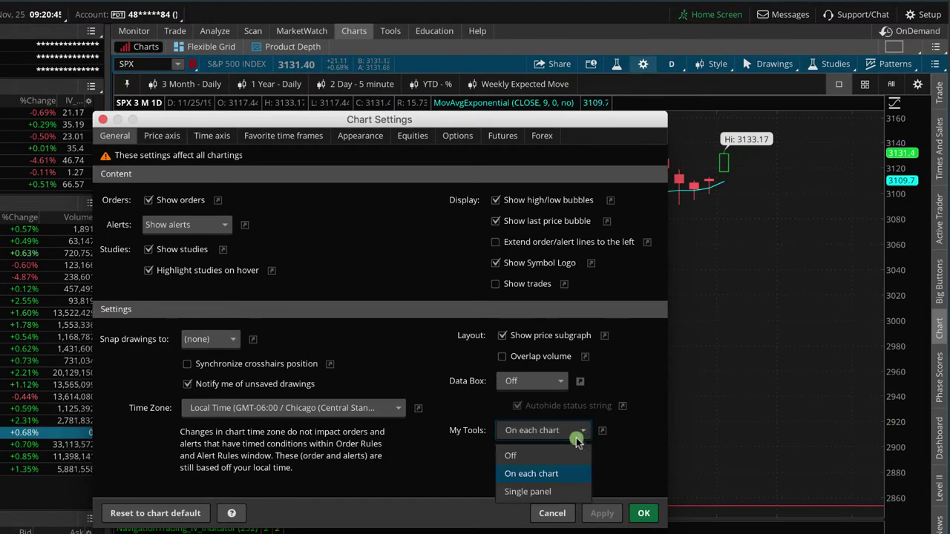
{"action": "left_click", "coordinate": [522, 458]}
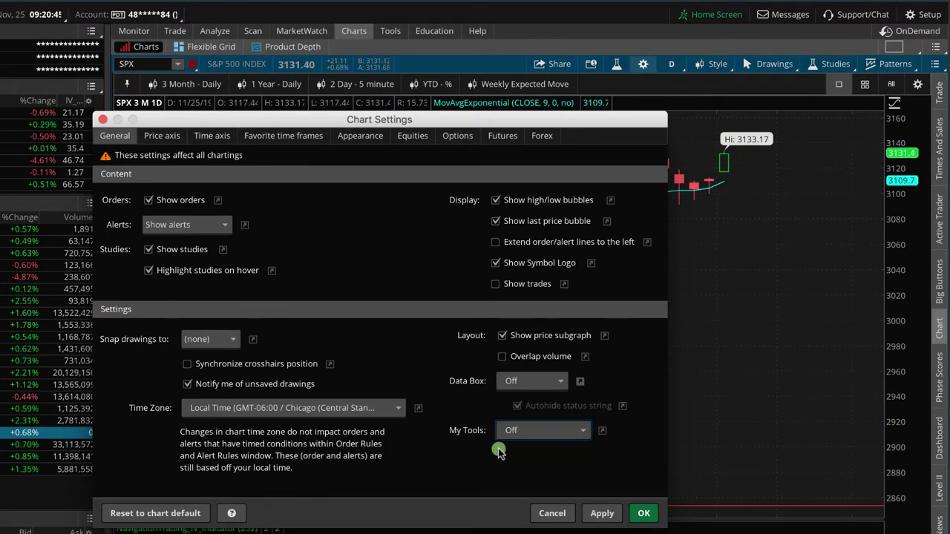
{"action": "left_click", "coordinate": [578, 436]}
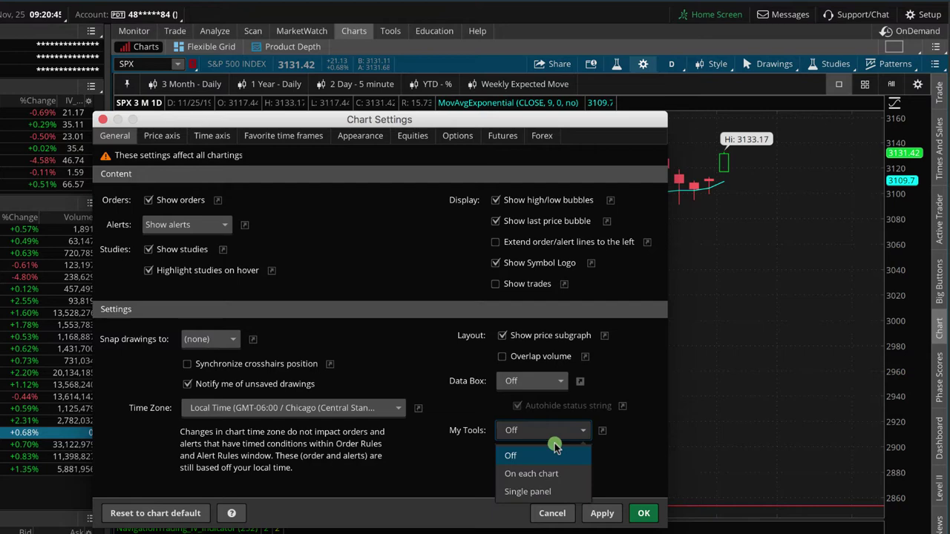
{"action": "left_click", "coordinate": [547, 475]}
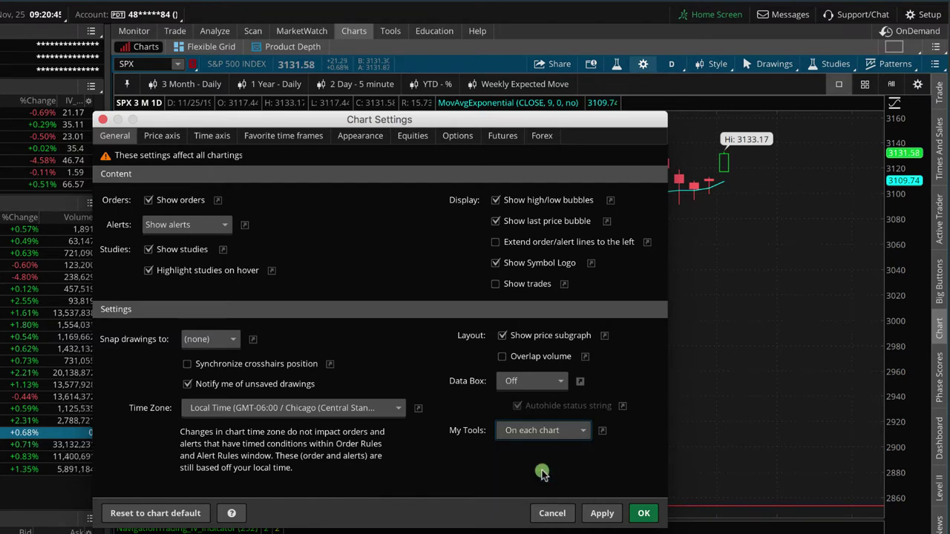
{"action": "left_click", "coordinate": [642, 514]}
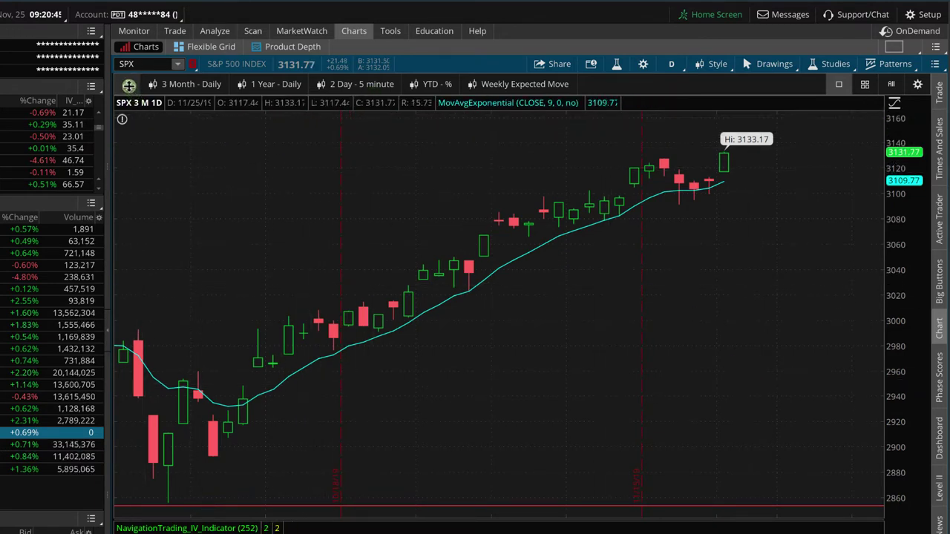
{"action": "left_click", "coordinate": [129, 85]}
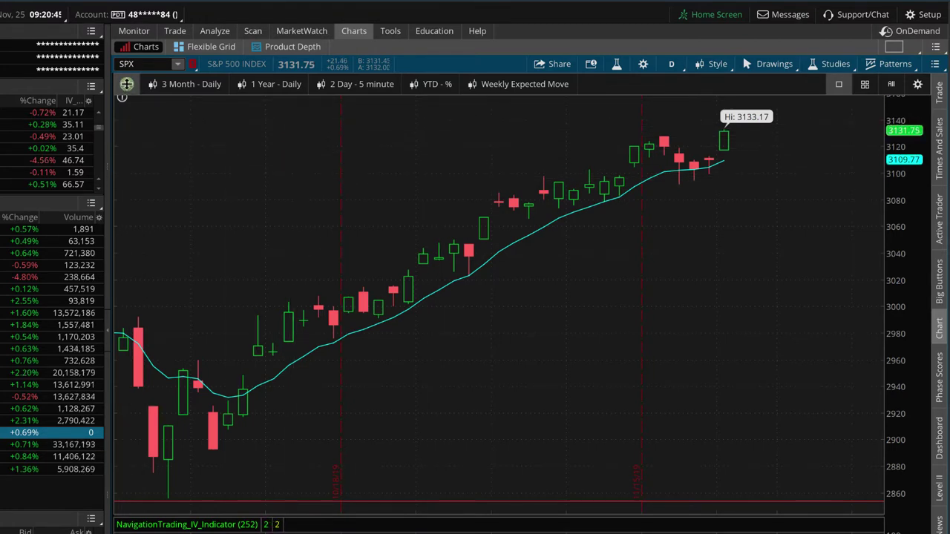
{"action": "left_click", "coordinate": [126, 83]}
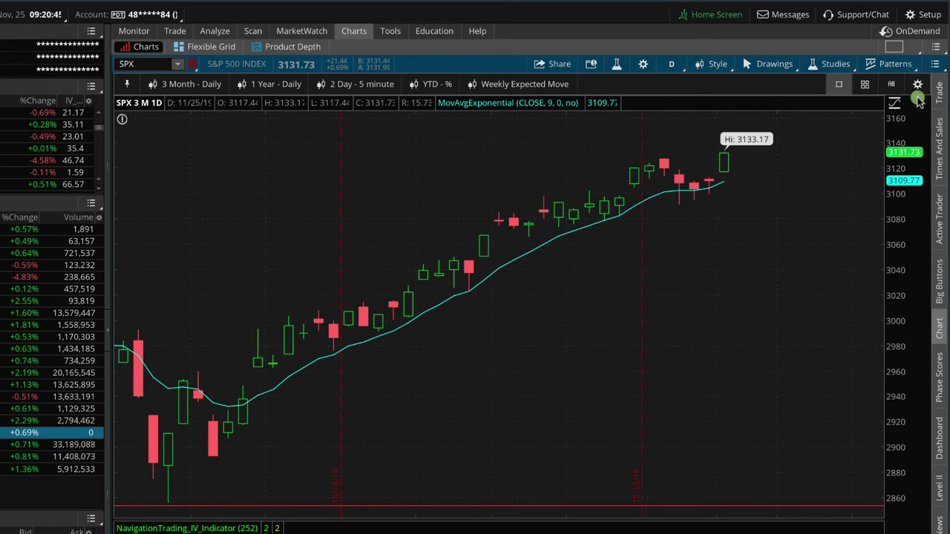
{"action": "left_click", "coordinate": [918, 85]}
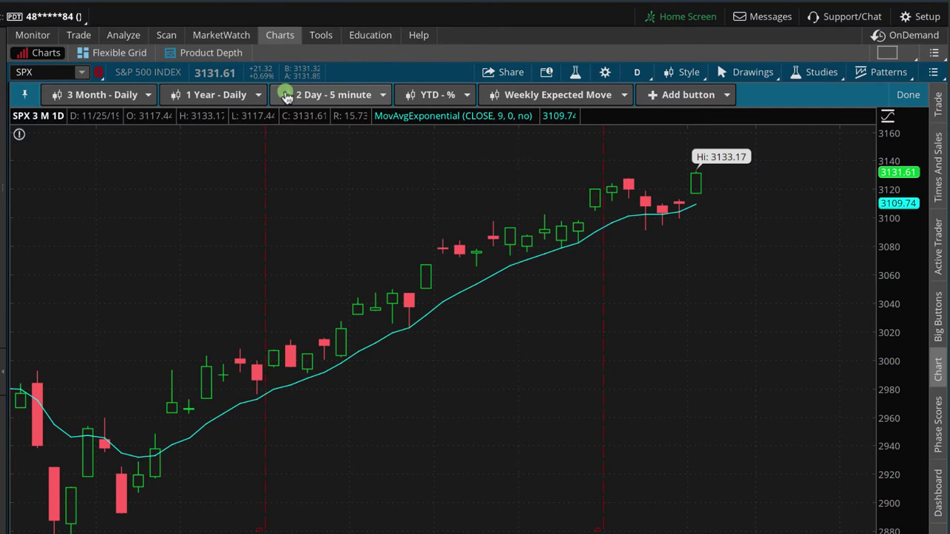
Inspect the 3 Month - Daily preset's options and the action types it can trigger.
{"action": "left_click", "coordinate": [143, 97]}
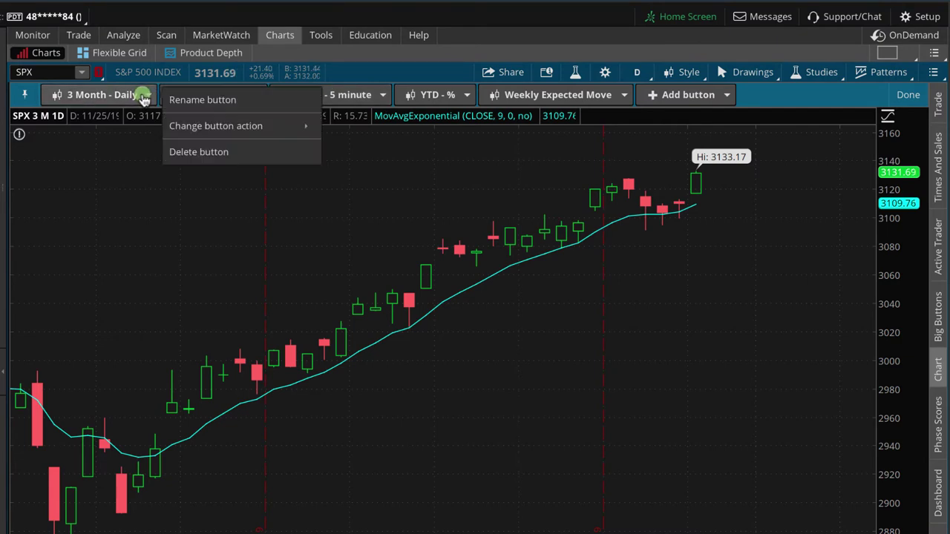
{"action": "left_click", "coordinate": [221, 129]}
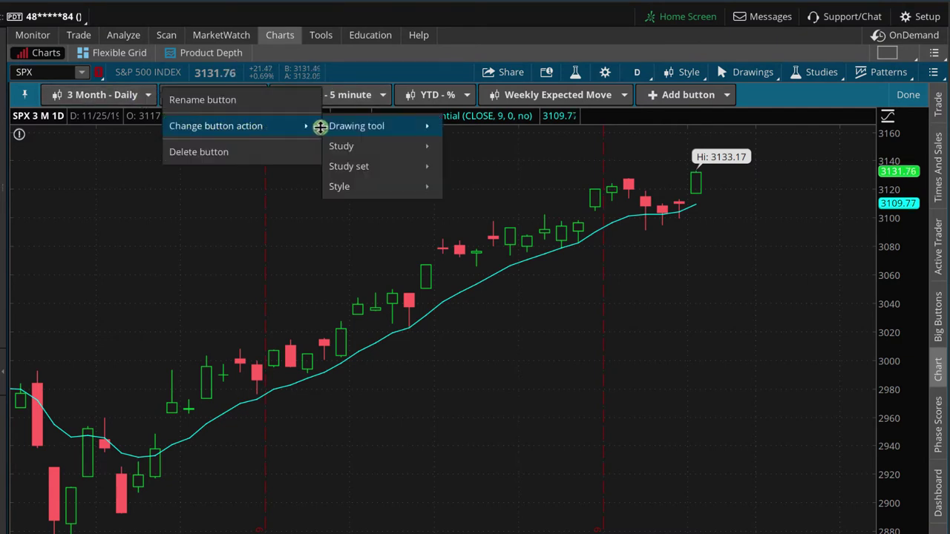
{"action": "left_click", "coordinate": [765, 97]}
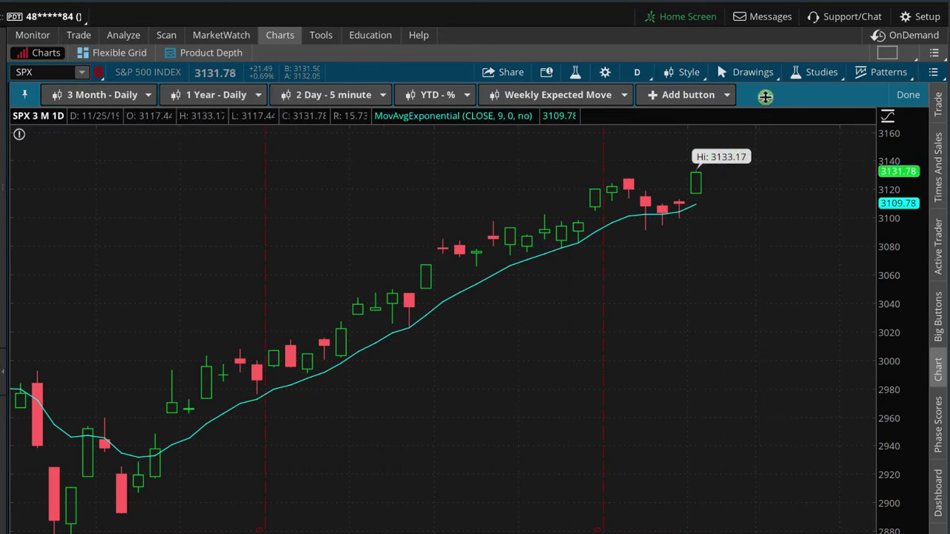
Browse the Add menu's Study, Study set and Style options, then finish editing the buttons.
{"action": "left_click", "coordinate": [701, 98]}
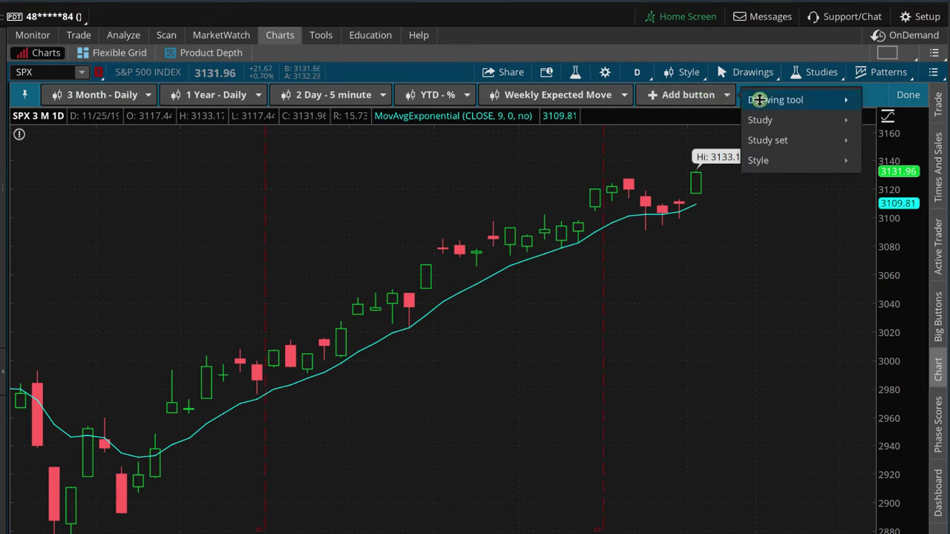
{"action": "mouse_move", "coordinate": [766, 99]}
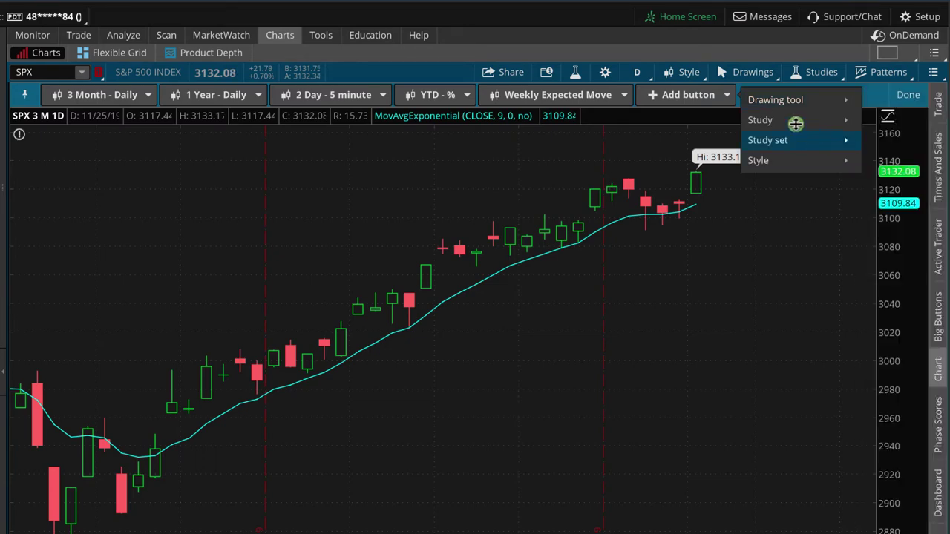
{"action": "mouse_move", "coordinate": [787, 121]}
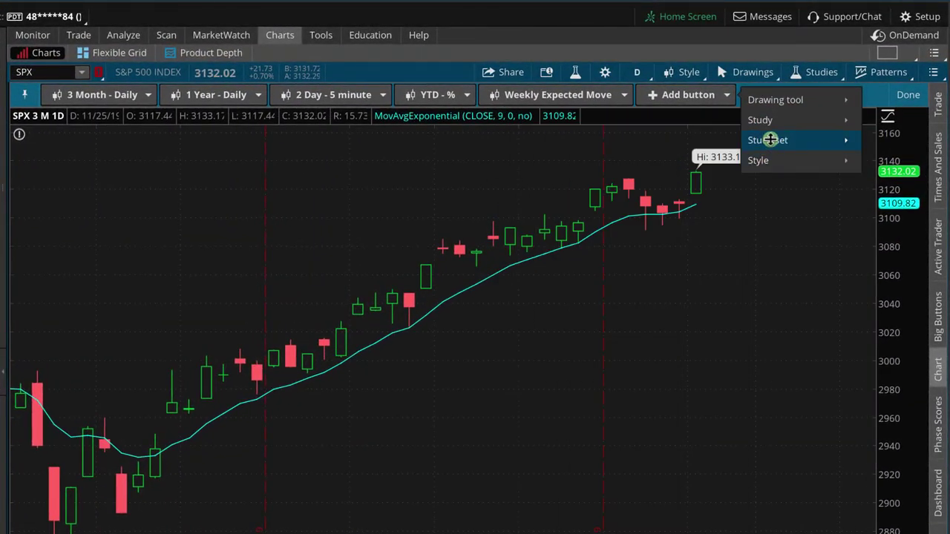
{"action": "mouse_move", "coordinate": [771, 139]}
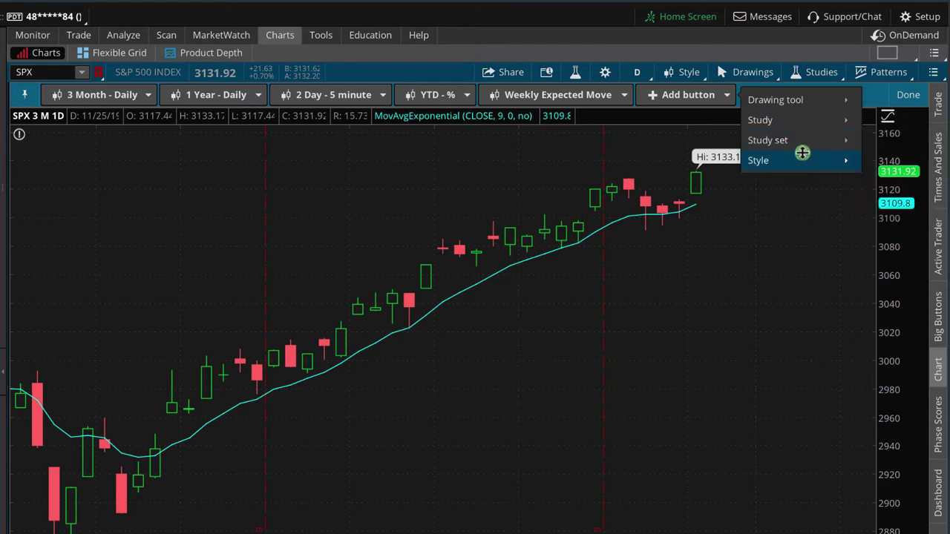
{"action": "mouse_move", "coordinate": [785, 168]}
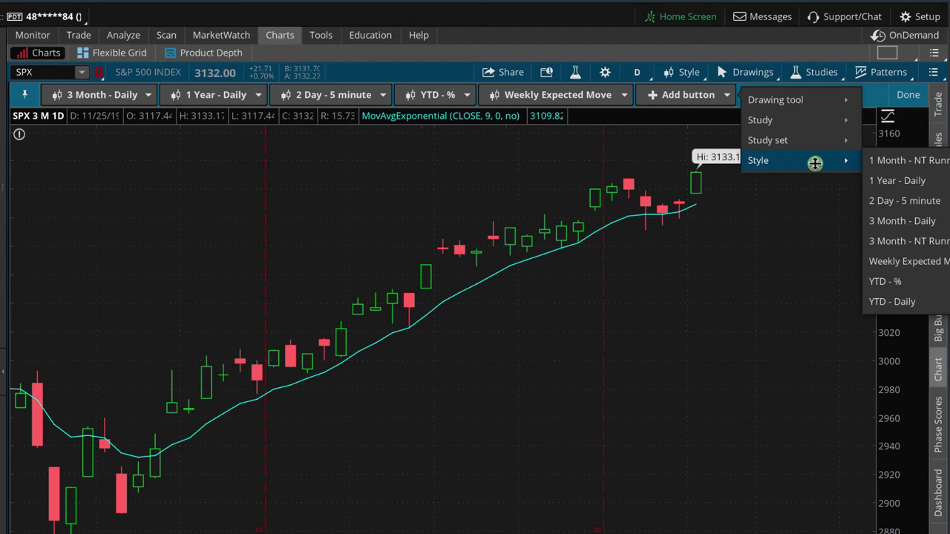
{"action": "left_click", "coordinate": [696, 115]}
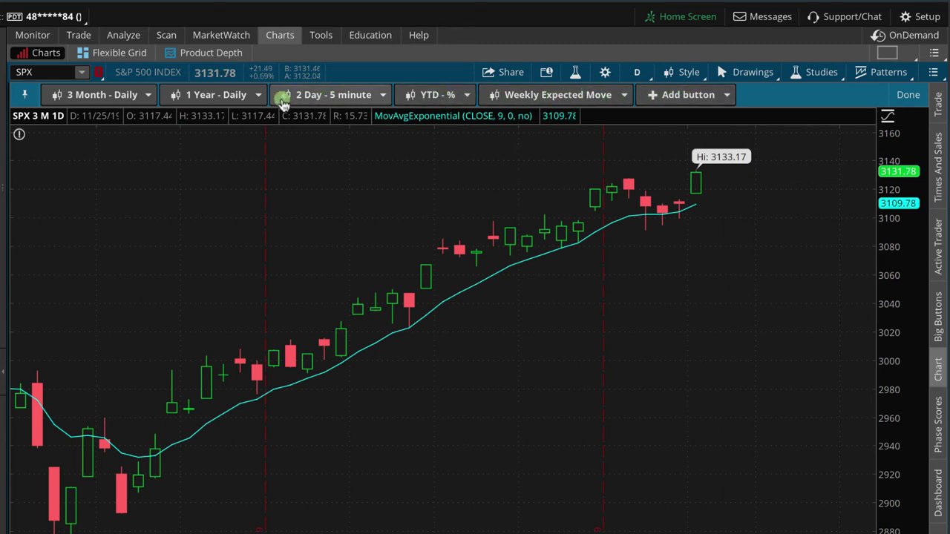
{"action": "left_click", "coordinate": [908, 95]}
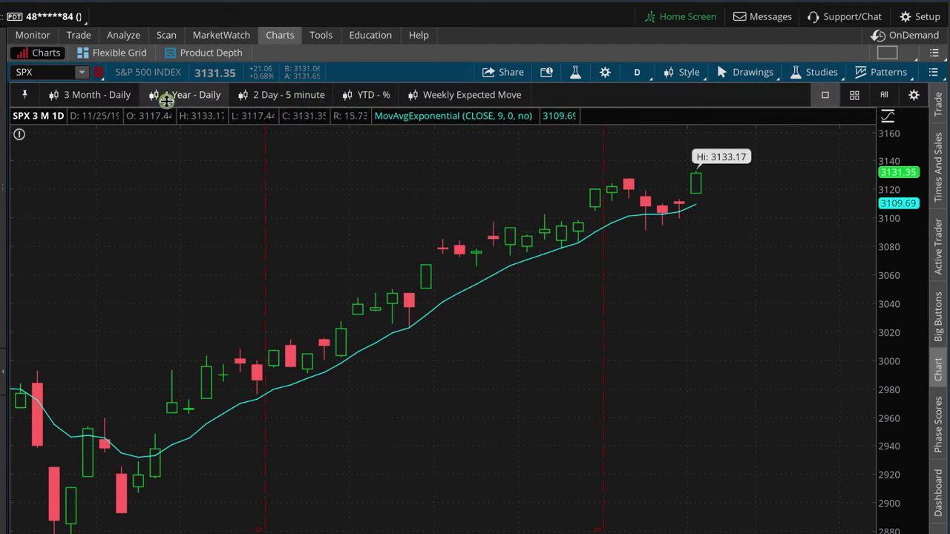
{"action": "left_click", "coordinate": [209, 97]}
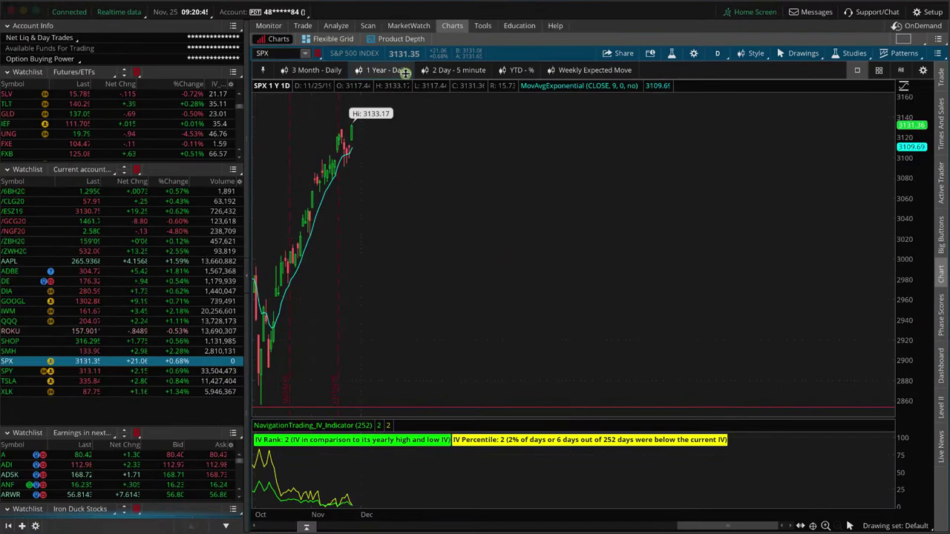
{"action": "left_click", "coordinate": [452, 70]}
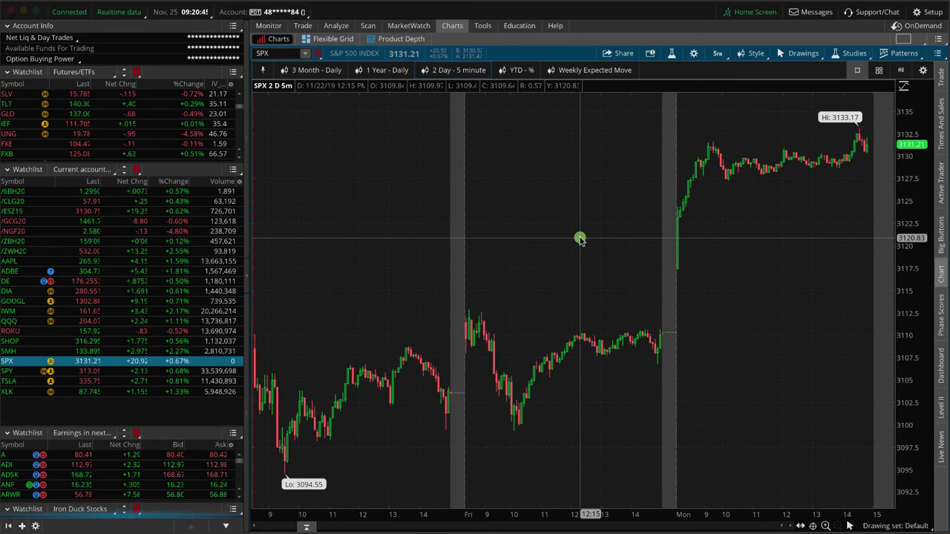
{"action": "left_click", "coordinate": [311, 70]}
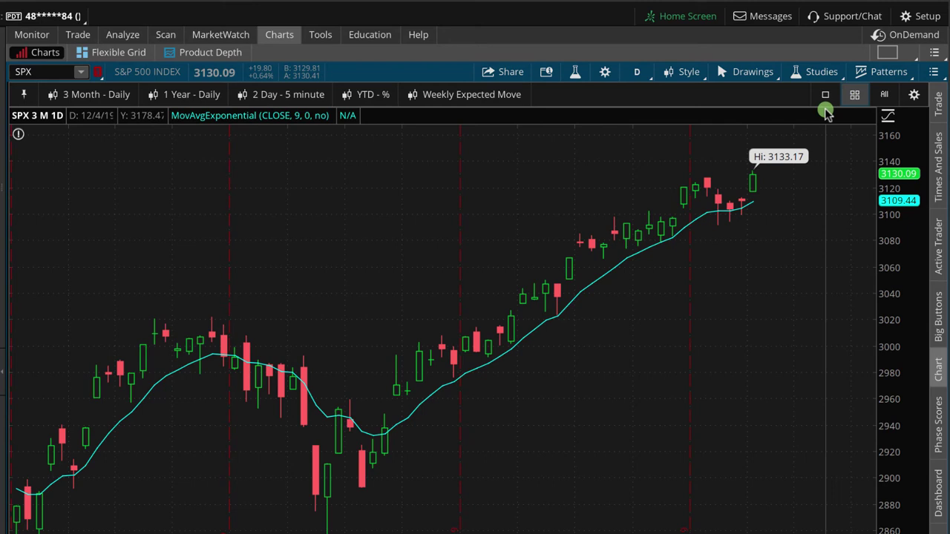
Split the chart area into a 2x2 grid layout.
{"action": "left_click", "coordinate": [896, 51]}
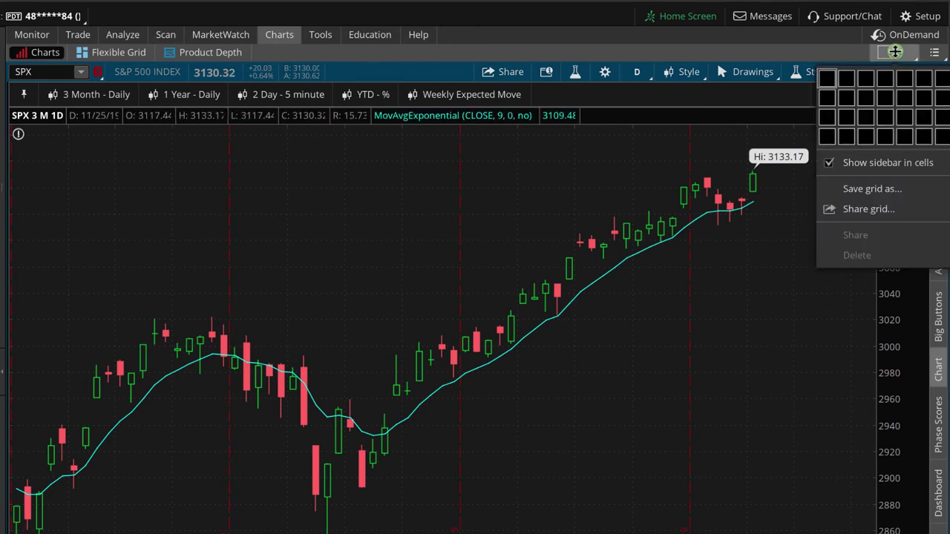
{"action": "left_click", "coordinate": [826, 78]}
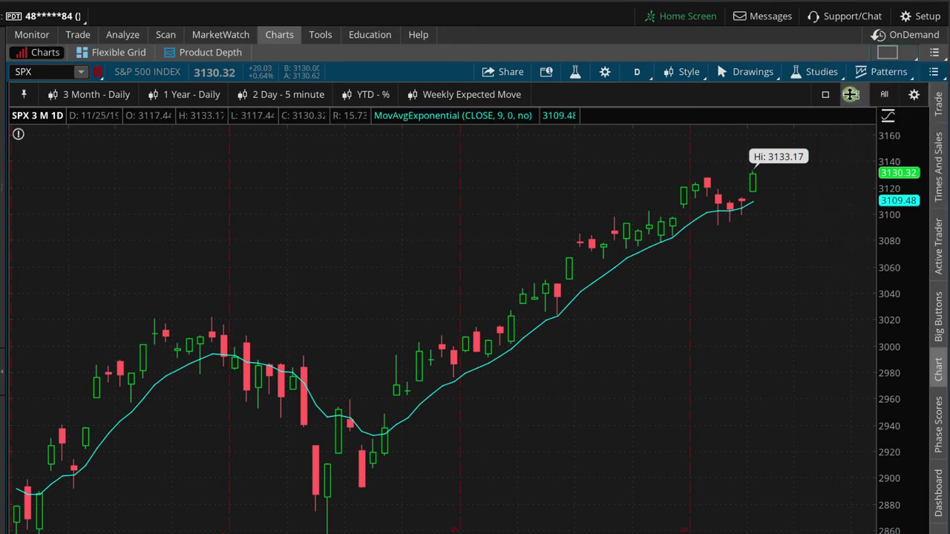
{"action": "left_click", "coordinate": [891, 52]}
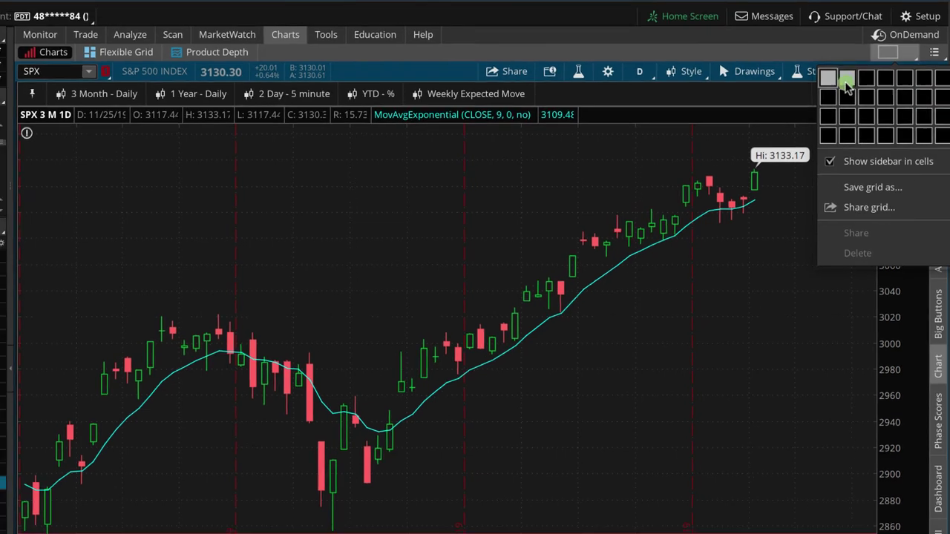
{"action": "left_click", "coordinate": [847, 97]}
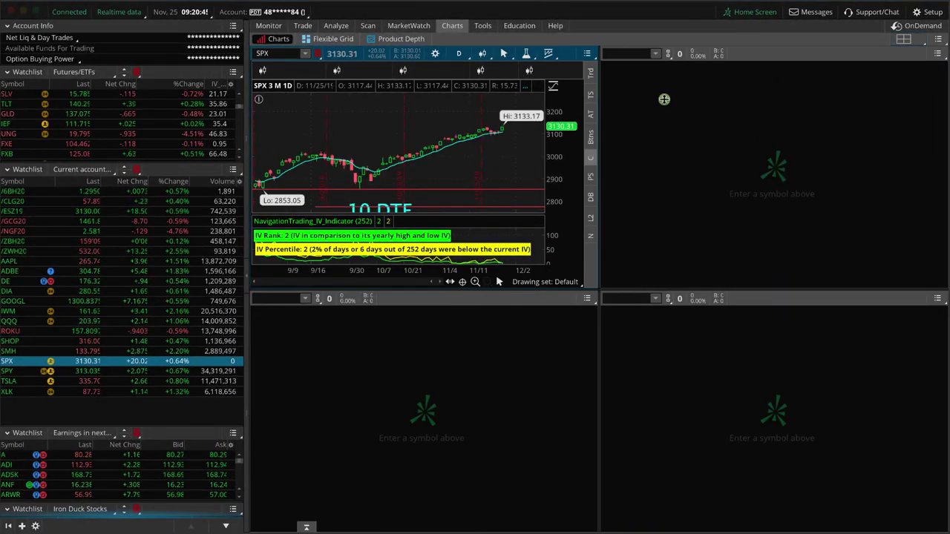
Load RUT, NDX and DIA into the three empty cells, then return to the 1x1 layout.
{"action": "left_click", "coordinate": [622, 53]}
{"action": "type", "text": "RUT"}
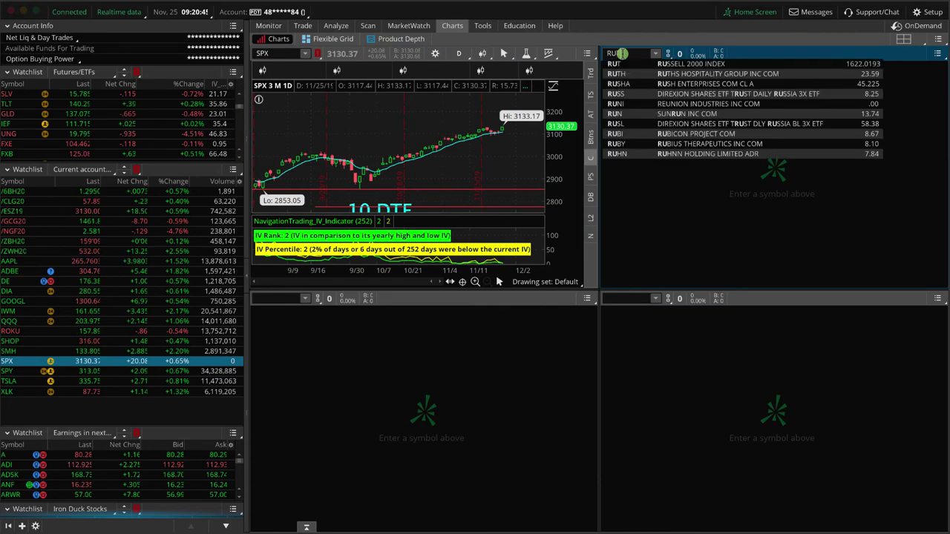
{"action": "key", "text": "Return"}
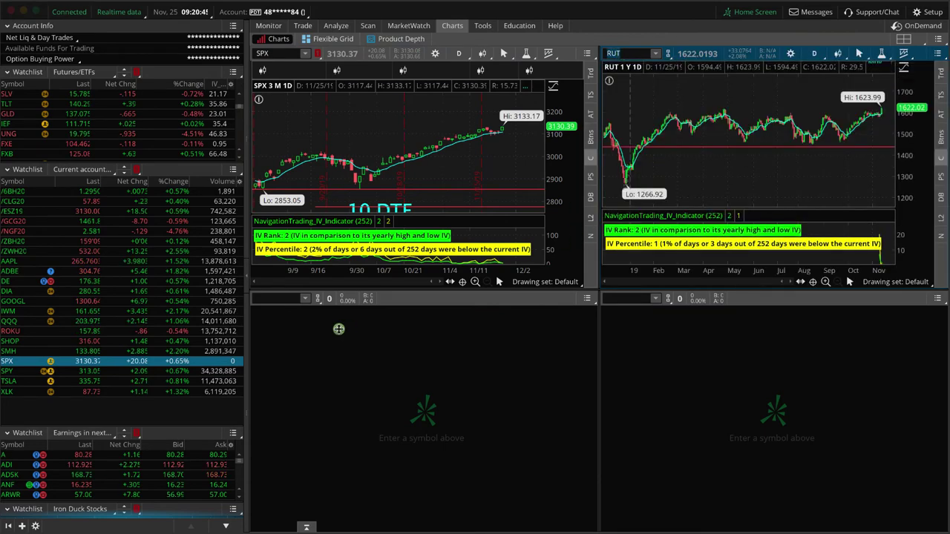
{"action": "left_click", "coordinate": [284, 300]}
{"action": "type", "text": "NDX"}
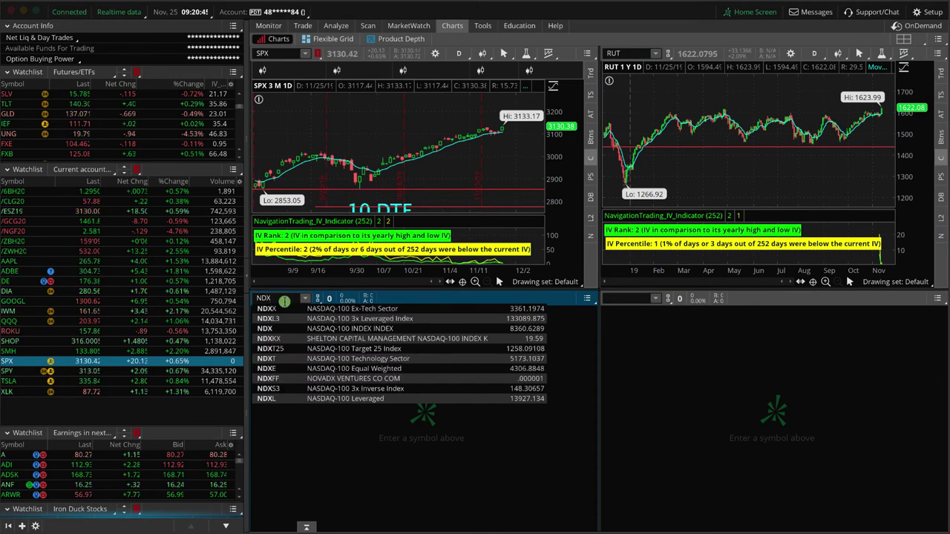
{"action": "key", "text": "Return"}
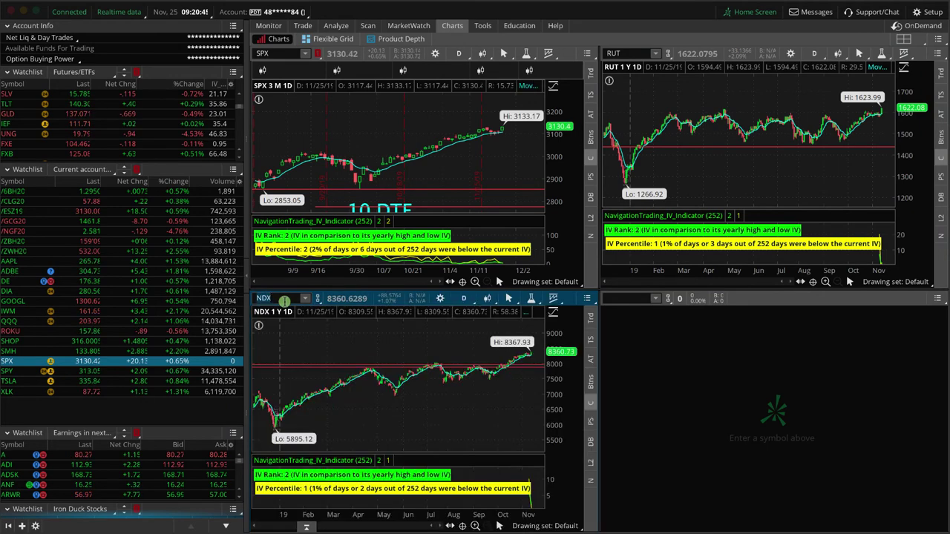
{"action": "left_click", "coordinate": [627, 299]}
{"action": "type", "text": "DIA"}
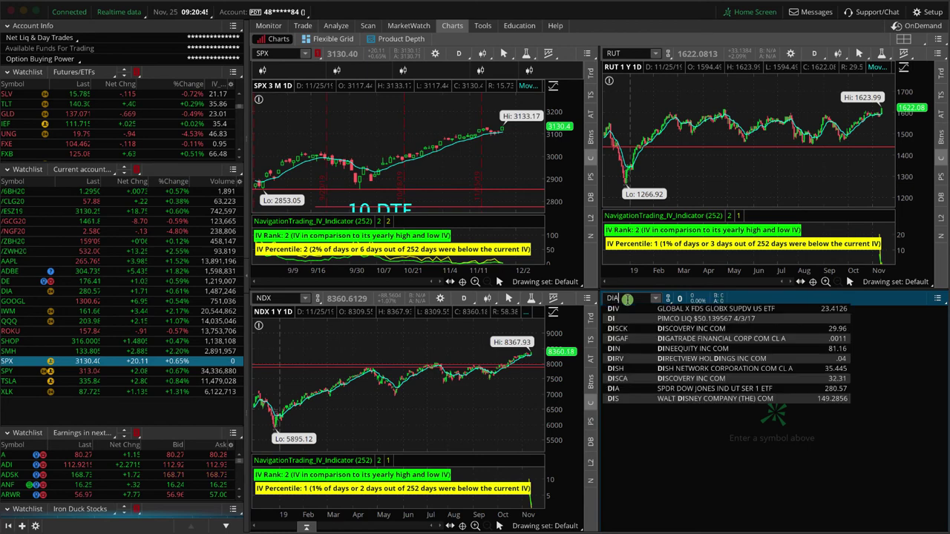
{"action": "key", "text": "Return"}
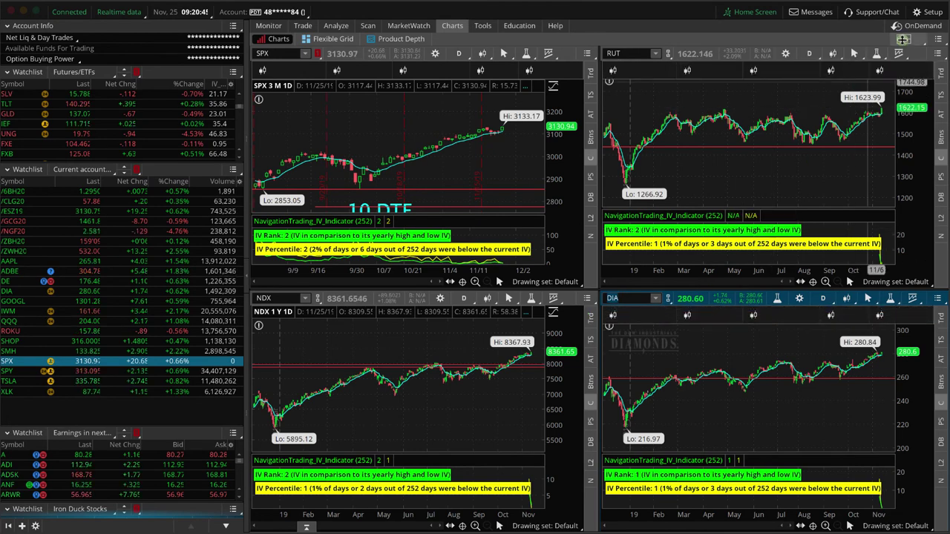
{"action": "left_click", "coordinate": [904, 37]}
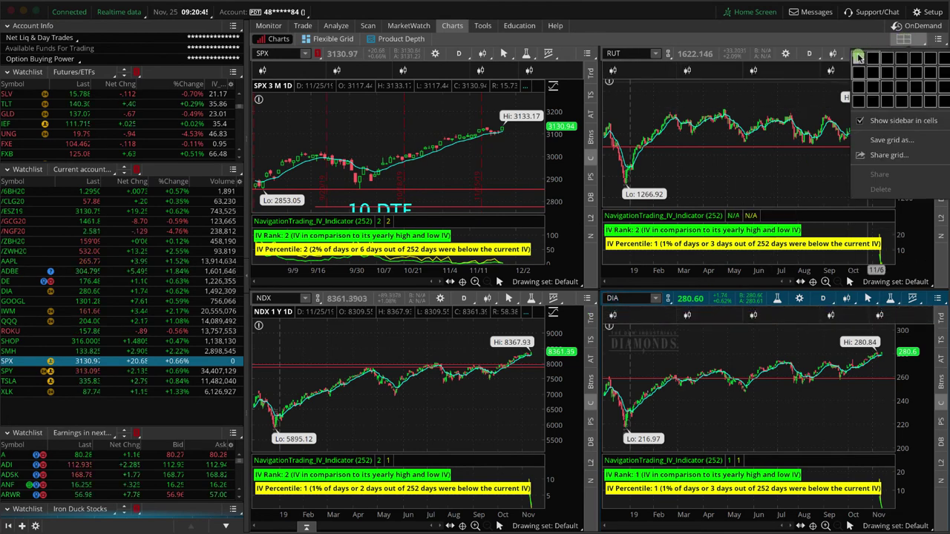
{"action": "left_click", "coordinate": [857, 61]}
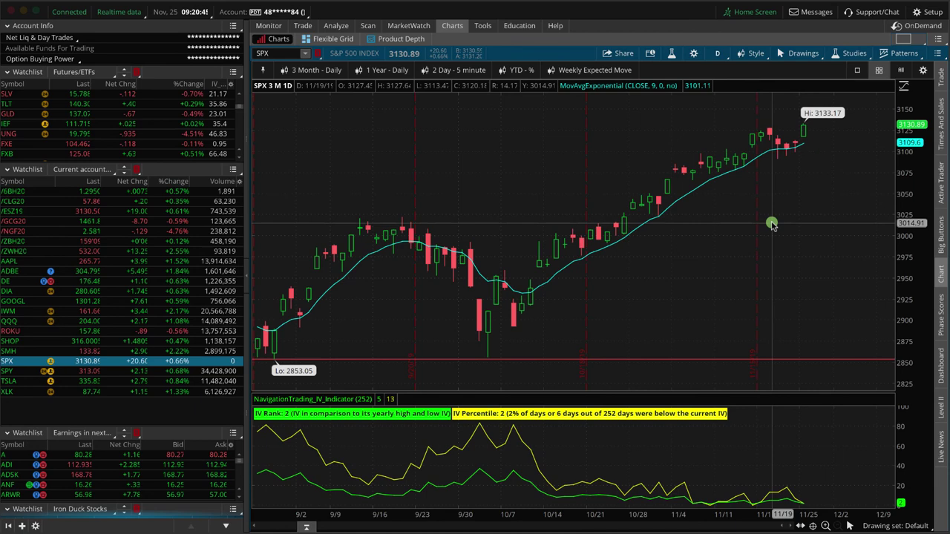